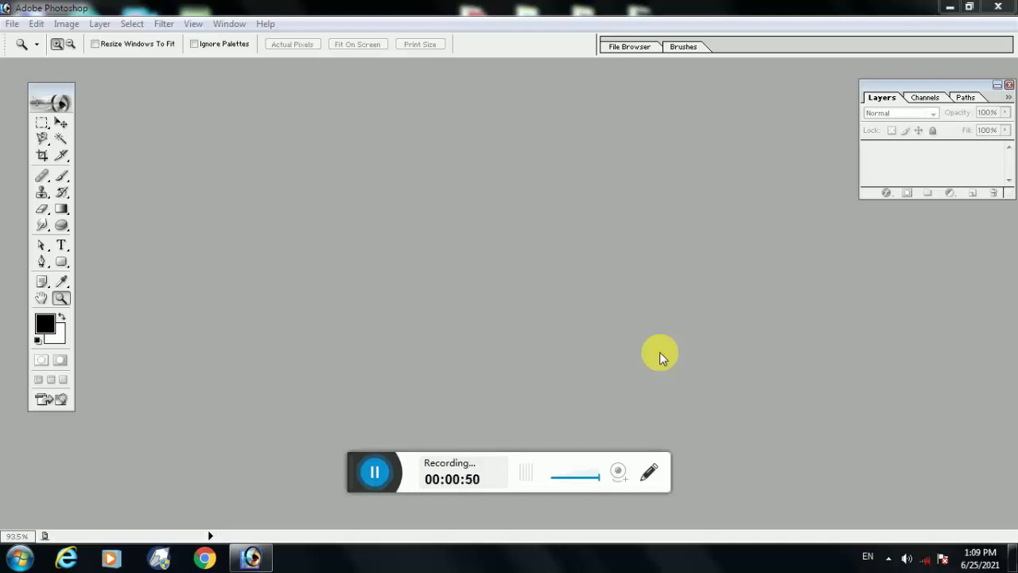
Create a new white document 5 inches wide and 4 inches high at 300 pixels/inch in CMYK Color, and maximize its window
{"action": "left_click", "coordinate": [22, 28]}
{"action": "key", "text": "Escape"}
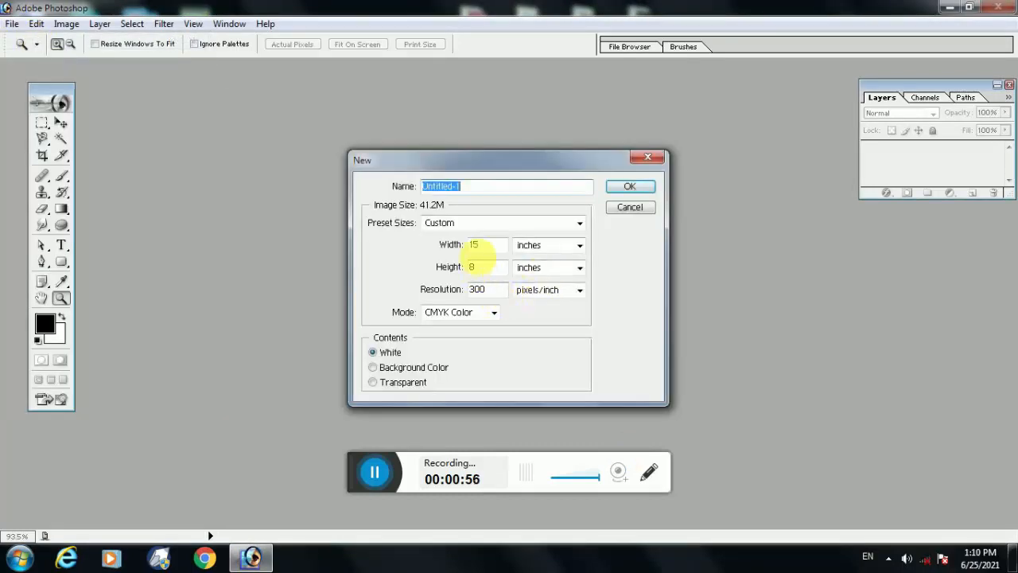
{"action": "left_click_drag", "start_coordinate": [487, 250], "coordinate": [450, 254]}
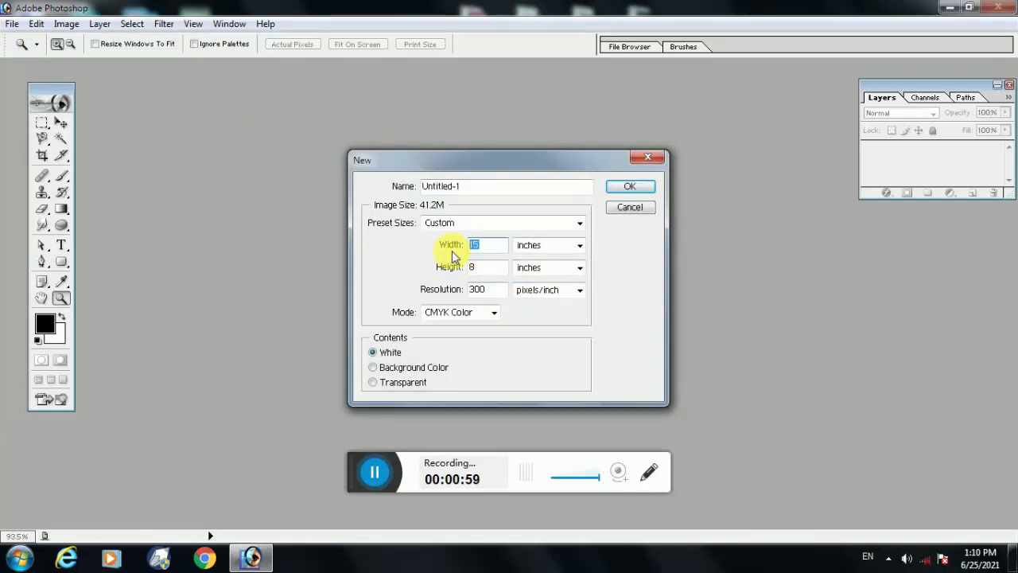
{"action": "type", "text": "5"}
{"action": "double_click", "coordinate": [483, 268]}
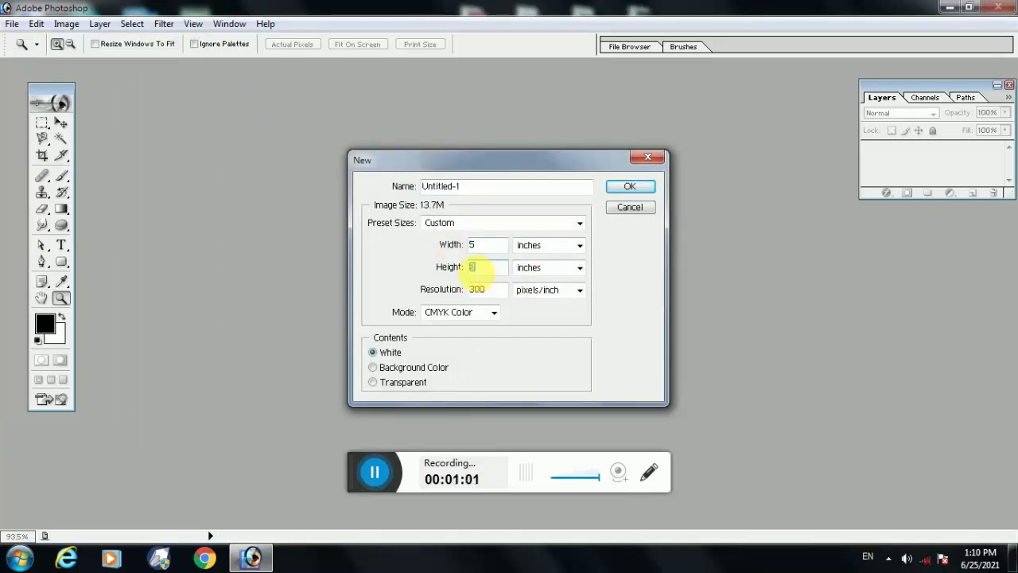
{"action": "type", "text": "4"}
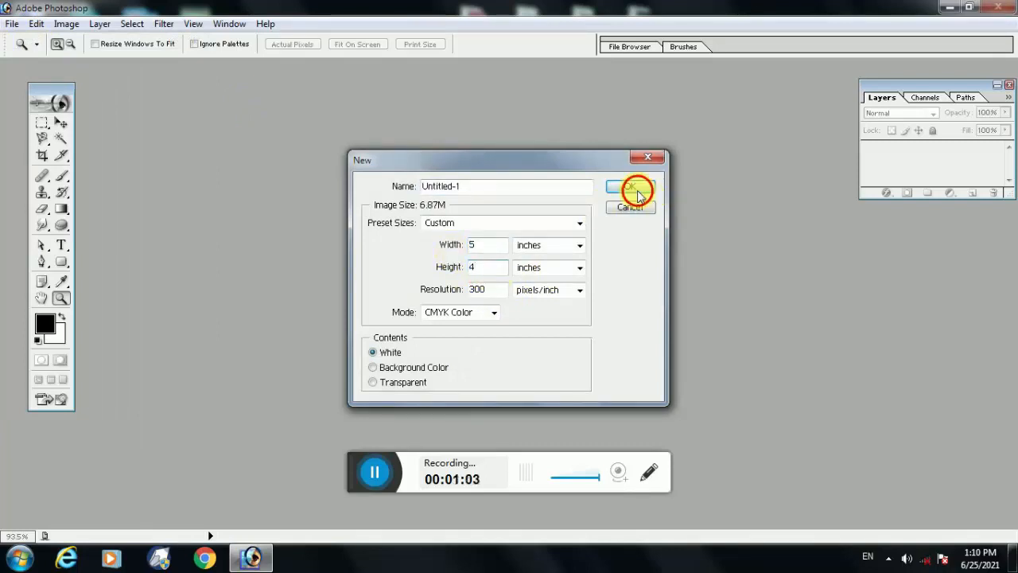
{"action": "left_click", "coordinate": [633, 188]}
{"action": "double_click", "coordinate": [229, 73]}
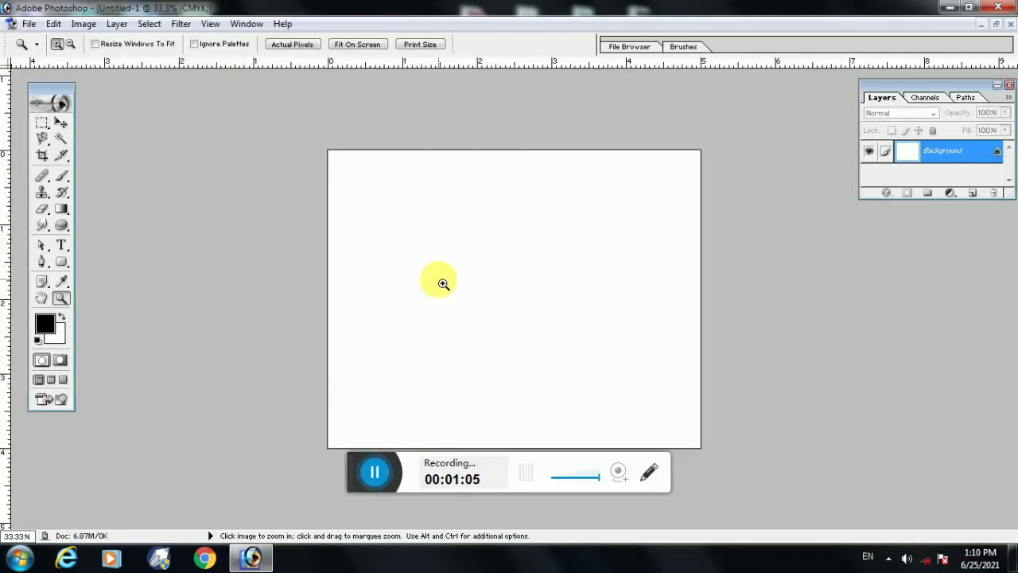
Fill the whole canvas with the magenta-purple foreground color C307E5 using the Paint Bucket tool
{"action": "left_click", "coordinate": [62, 209]}
{"action": "left_click", "coordinate": [101, 223]}
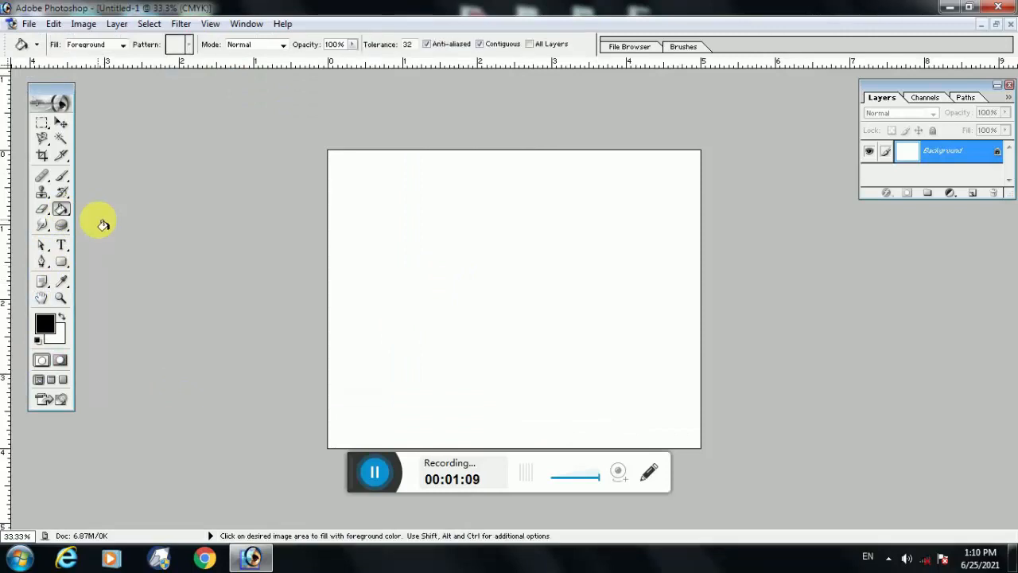
{"action": "left_click", "coordinate": [541, 282]}
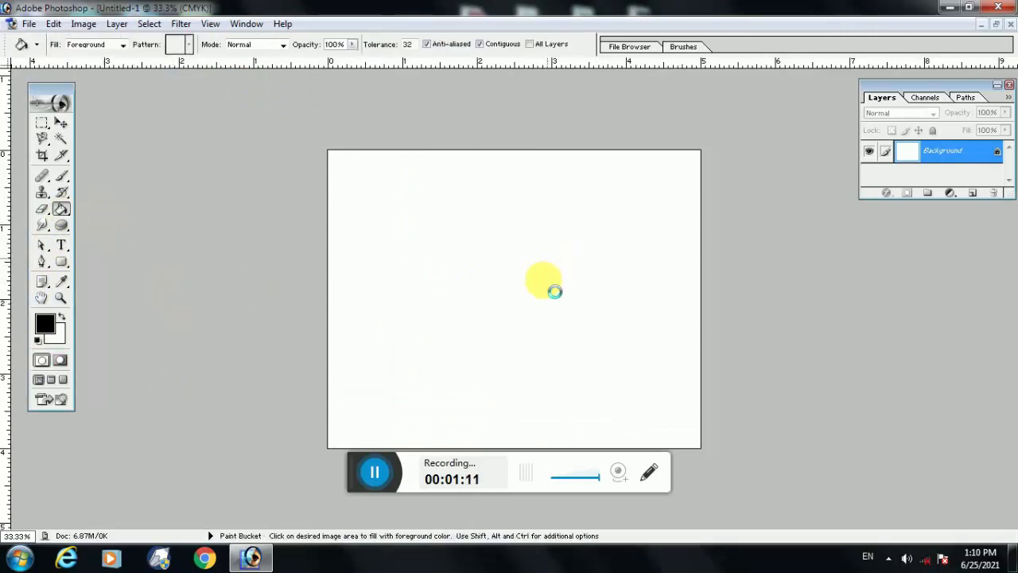
{"action": "key", "text": "ctrl+z"}
{"action": "left_click", "coordinate": [46, 324]}
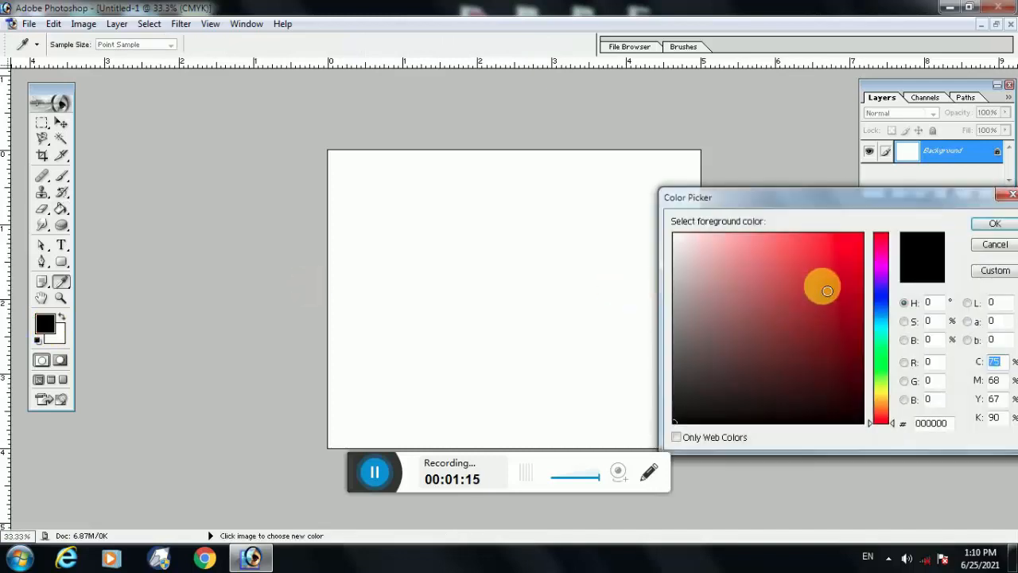
{"action": "left_click", "coordinate": [857, 253]}
{"action": "left_click", "coordinate": [880, 259]}
{"action": "left_click", "coordinate": [995, 224]}
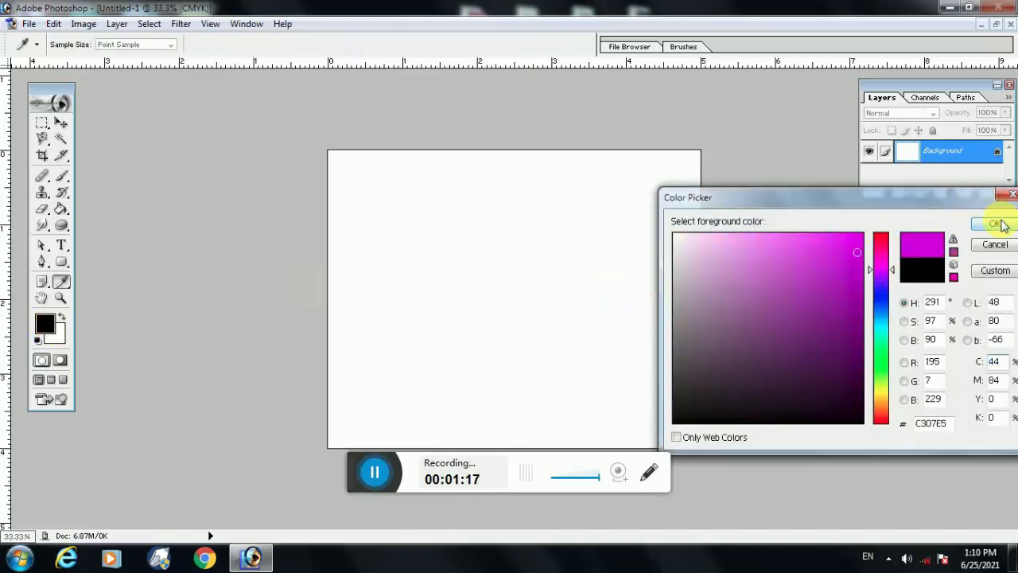
{"action": "left_click", "coordinate": [496, 271]}
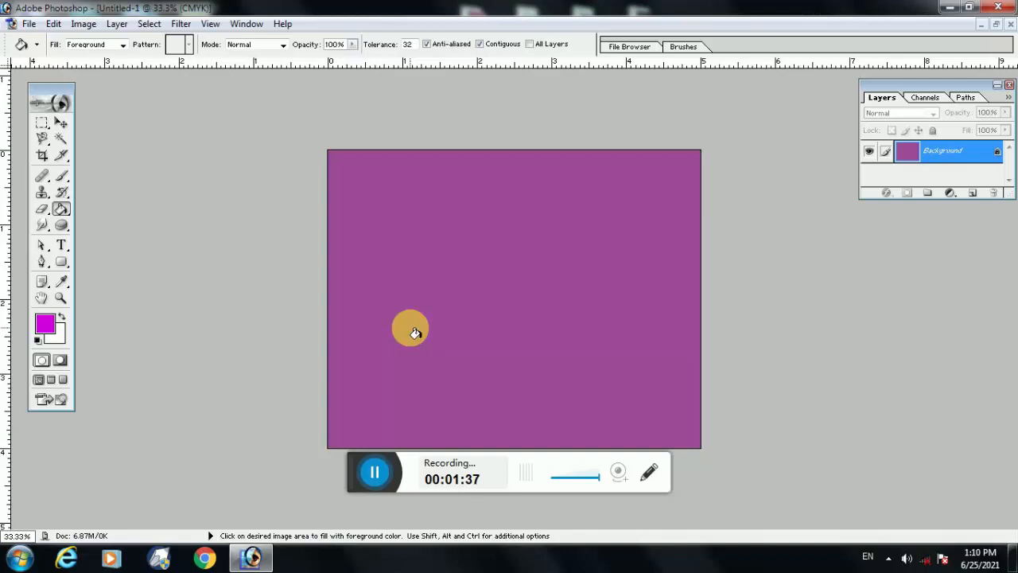
Open the Hue/Saturation adjustment for the purple canvas and, with the Master range, try a hue of -50
{"action": "left_click", "coordinate": [84, 25]}
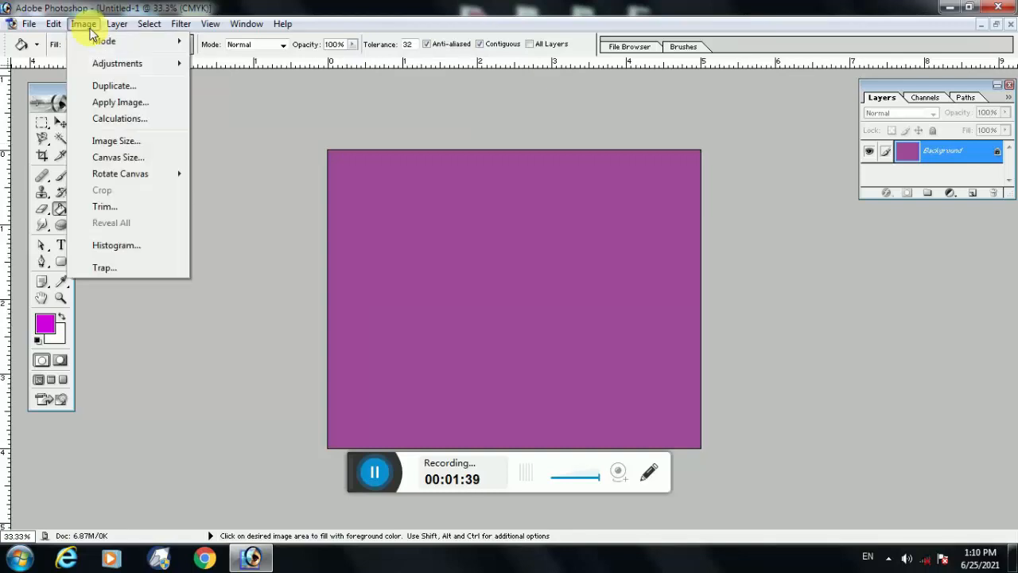
{"action": "mouse_move", "coordinate": [105, 67]}
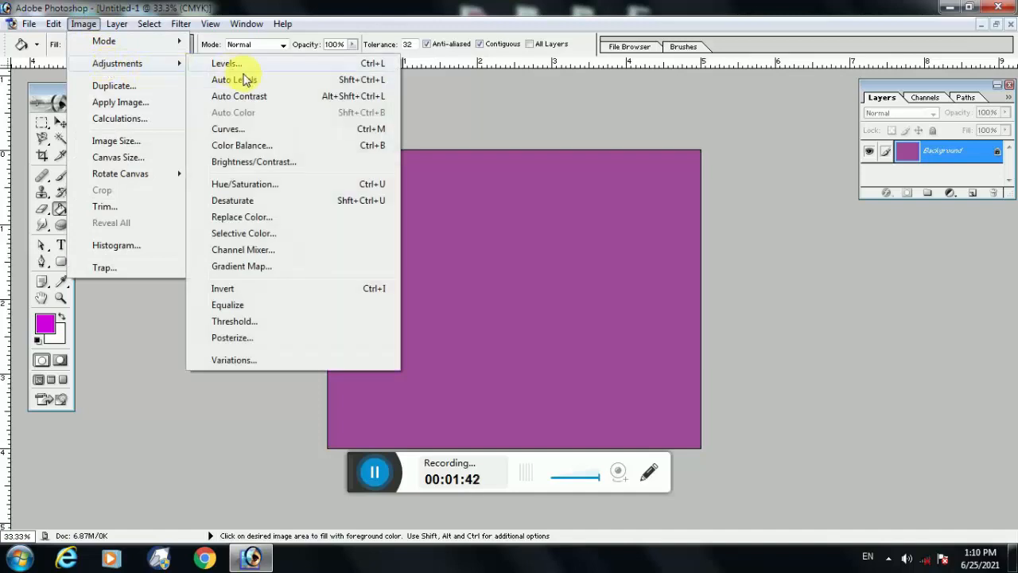
{"action": "left_click", "coordinate": [276, 184]}
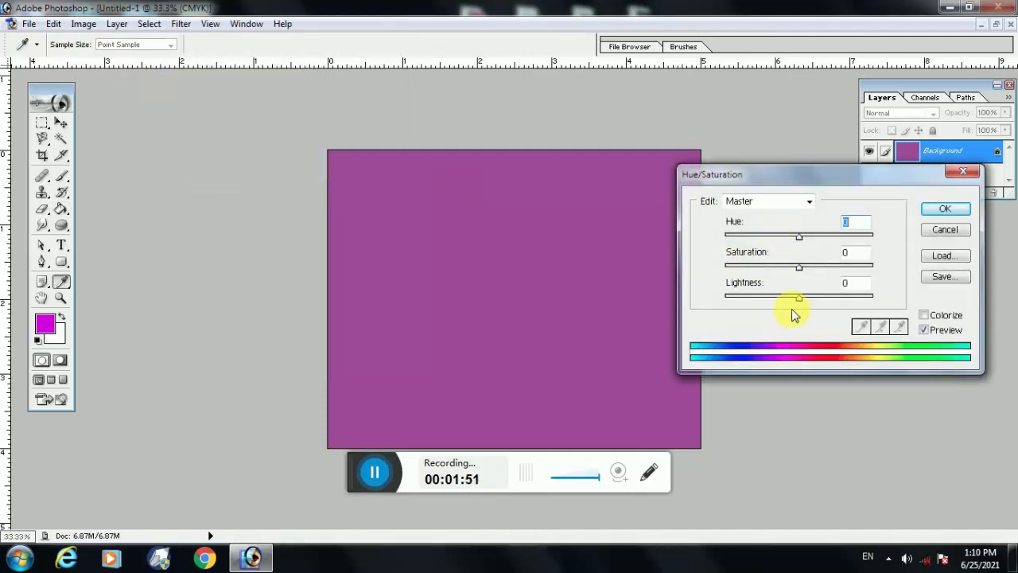
{"action": "left_click", "coordinate": [780, 206]}
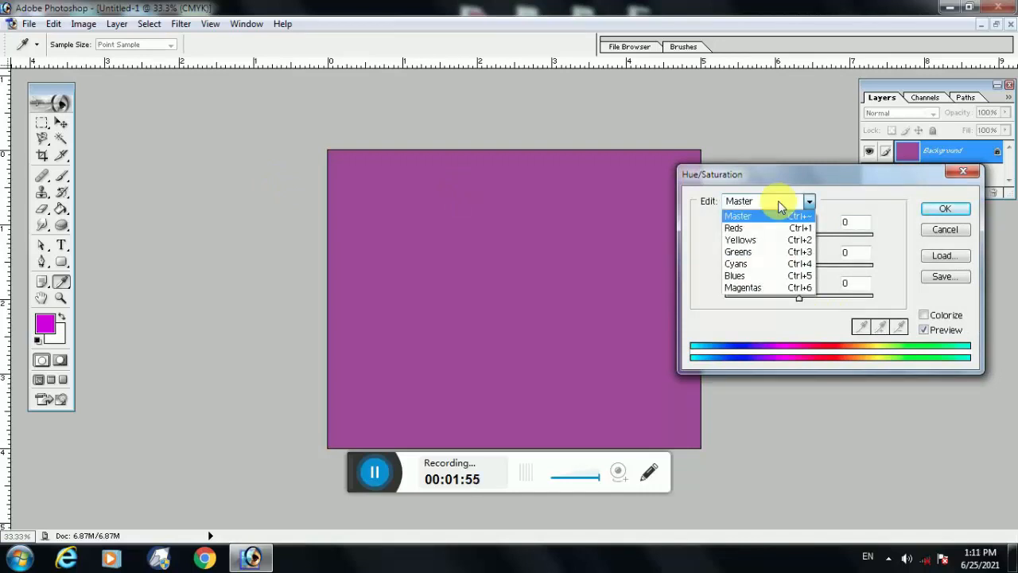
{"action": "left_click", "coordinate": [780, 206]}
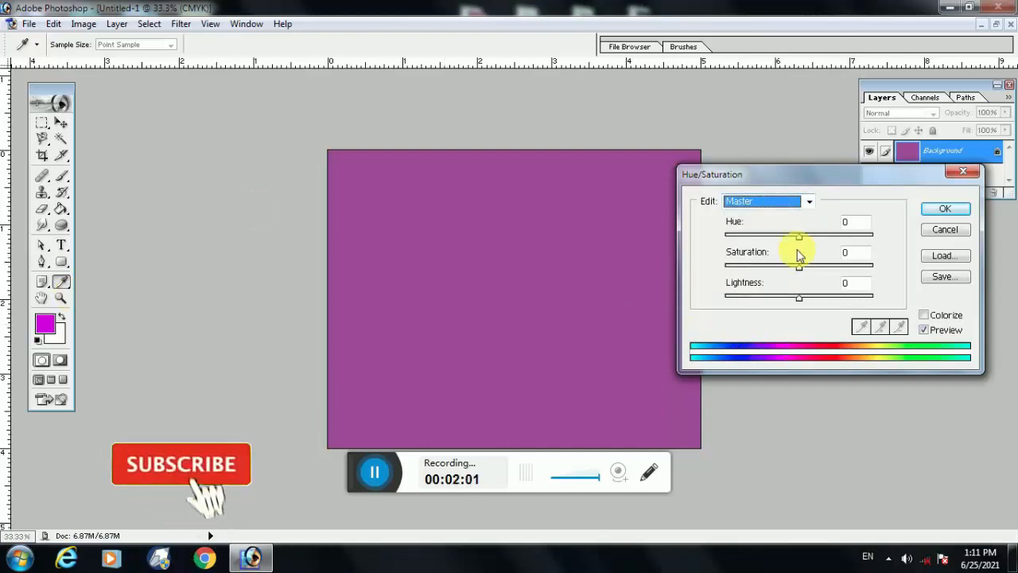
{"action": "left_click_drag", "start_coordinate": [800, 238], "coordinate": [764, 253]}
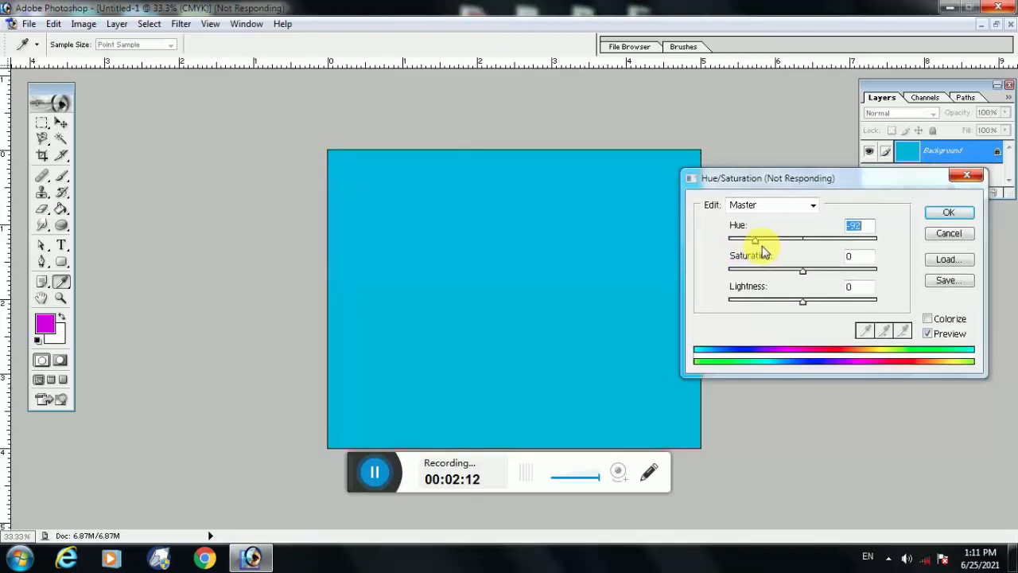
{"action": "left_click", "coordinate": [241, 559]}
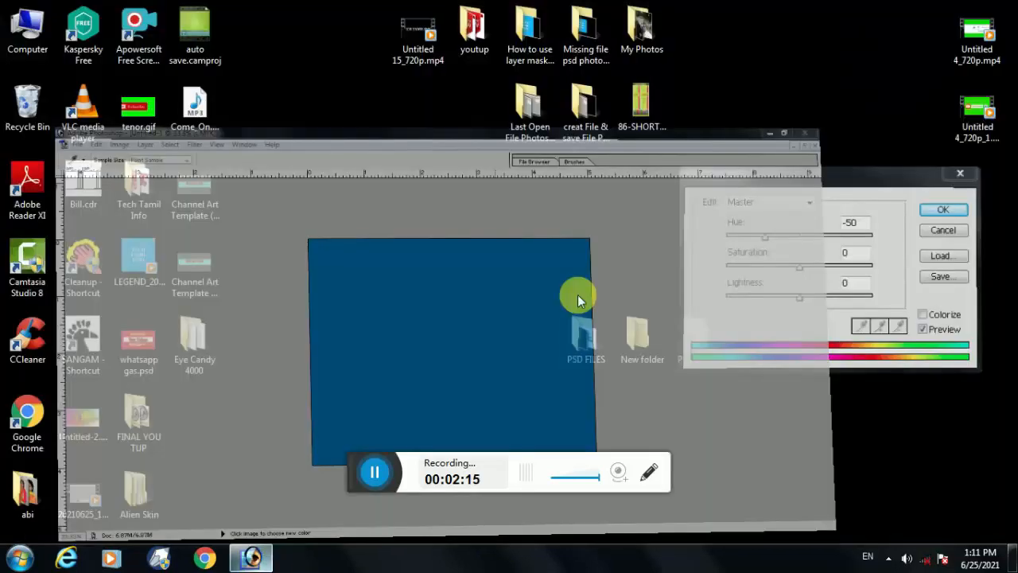
{"action": "left_click", "coordinate": [252, 559]}
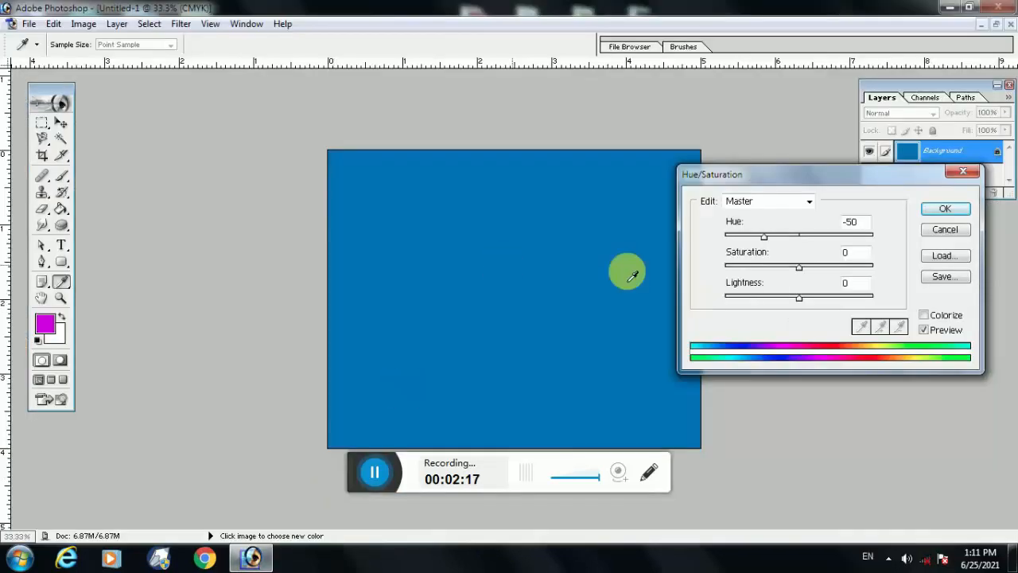
Try saturation -60, then hue +126 with saturation +1 in the Hue/Saturation adjustment, and discard the adjustment
{"action": "left_click_drag", "start_coordinate": [763, 236], "coordinate": [750, 275]}
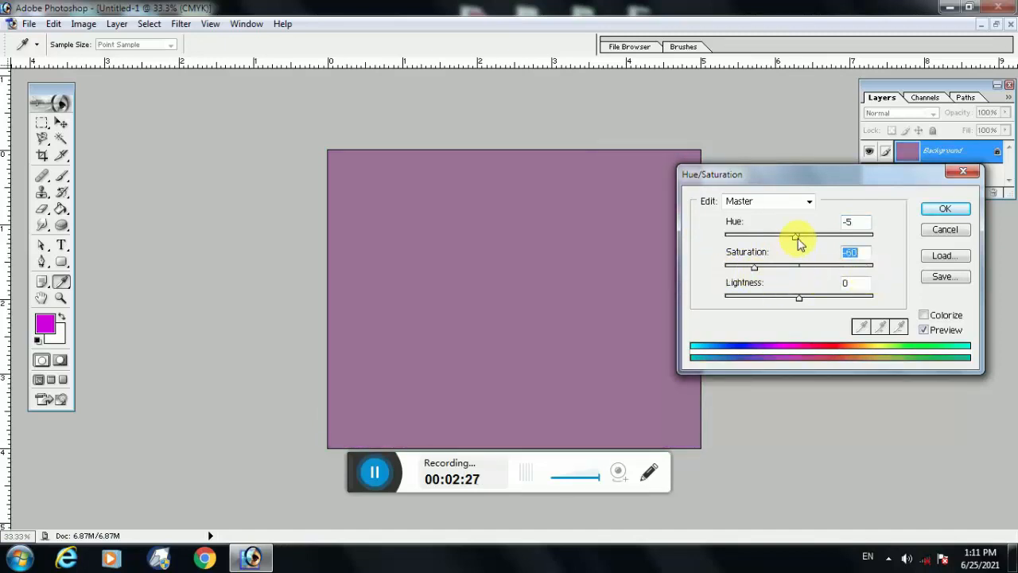
{"action": "left_click_drag", "start_coordinate": [796, 241], "coordinate": [857, 243]}
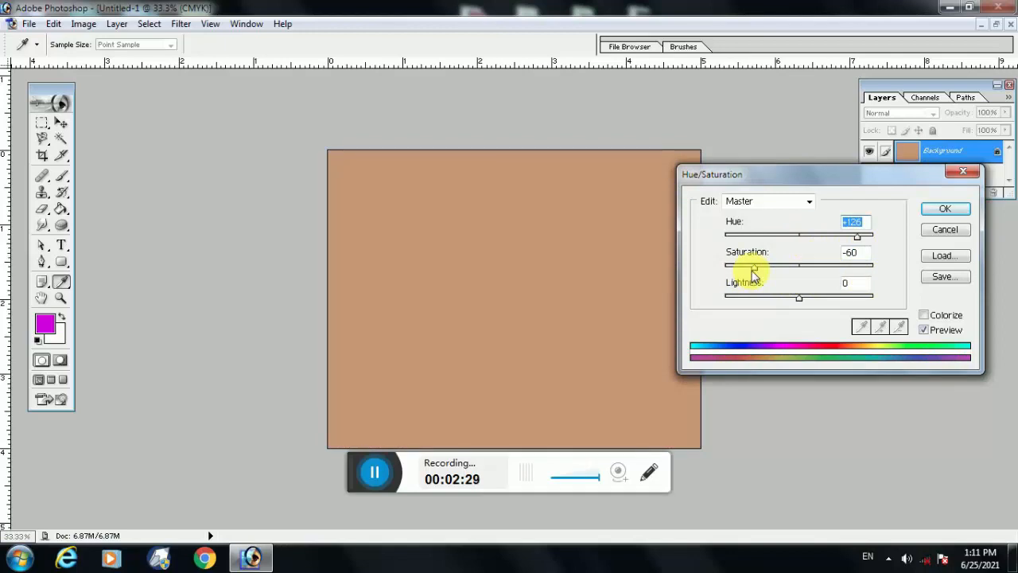
{"action": "left_click_drag", "start_coordinate": [752, 275], "coordinate": [794, 312]}
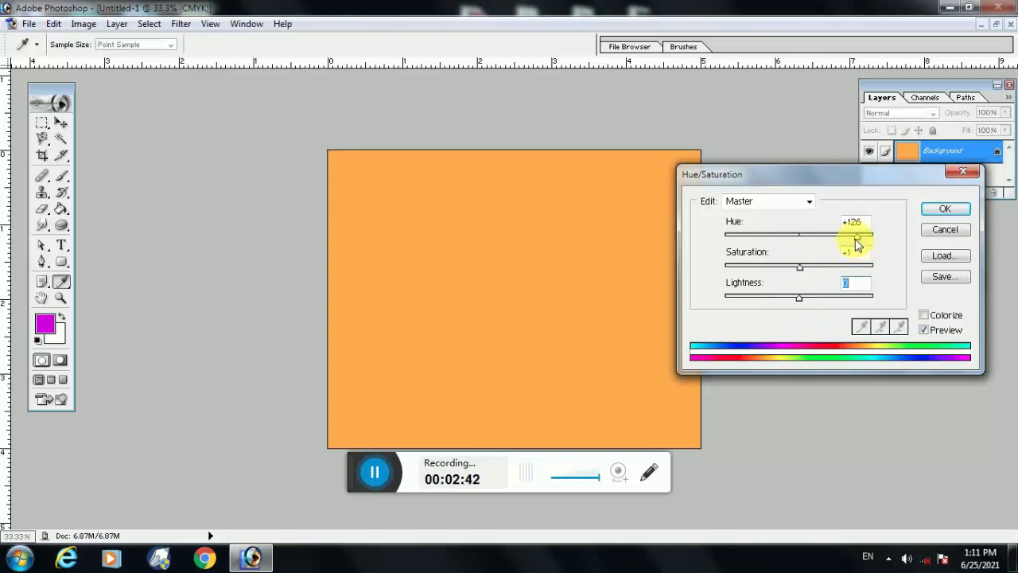
{"action": "left_click", "coordinate": [931, 230]}
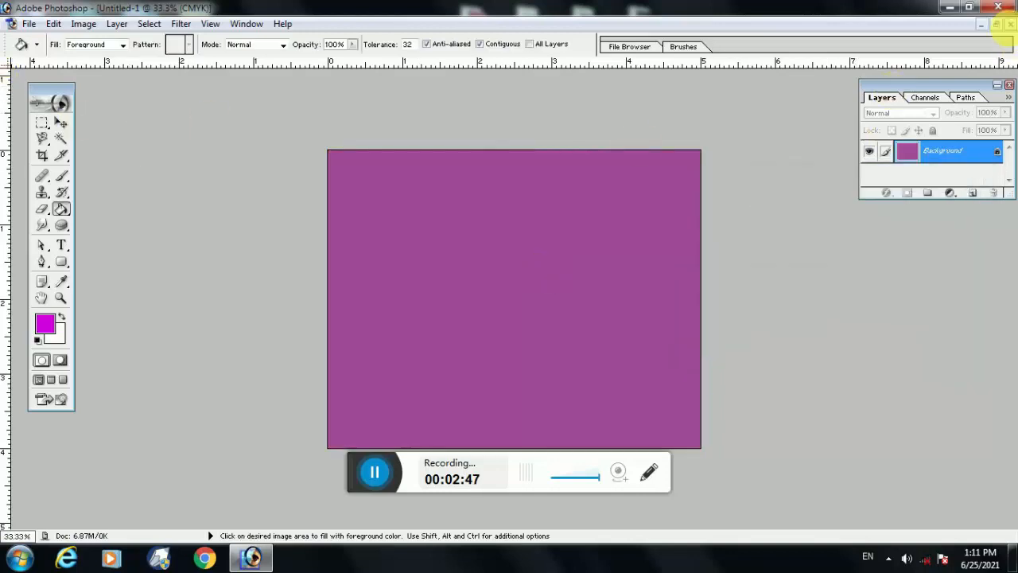
Close the purple-filled document without saving it
{"action": "left_click", "coordinate": [1009, 24]}
{"action": "left_click", "coordinate": [513, 219]}
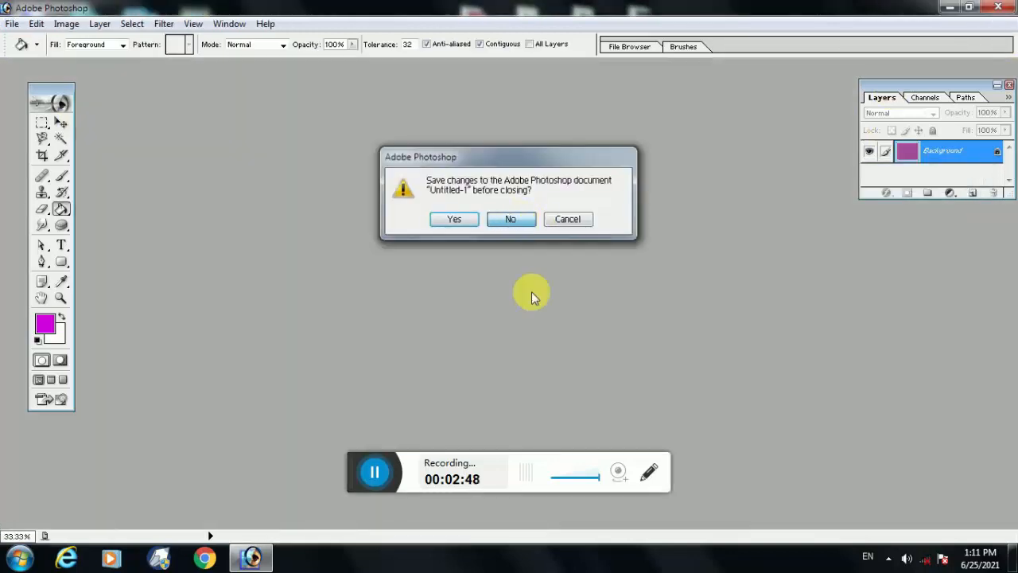
{"action": "left_click", "coordinate": [19, 28]}
{"action": "left_click", "coordinate": [32, 42]}
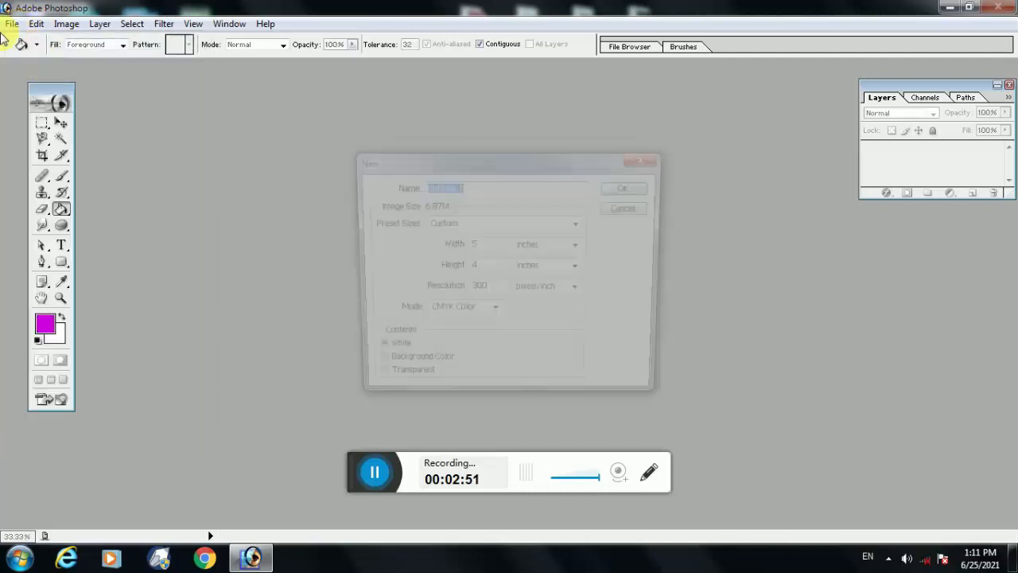
{"action": "left_click", "coordinate": [624, 207]}
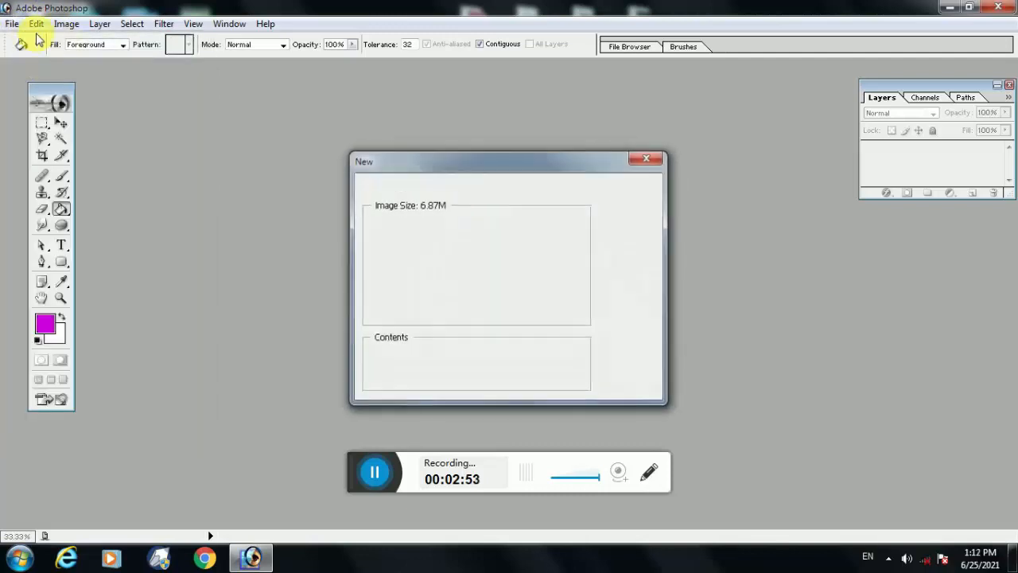
Start opening an existing image and look through the pictures in the Aniruth-Completed-Songs-For-Thala-57 folder
{"action": "left_click", "coordinate": [12, 24]}
{"action": "left_click", "coordinate": [36, 58]}
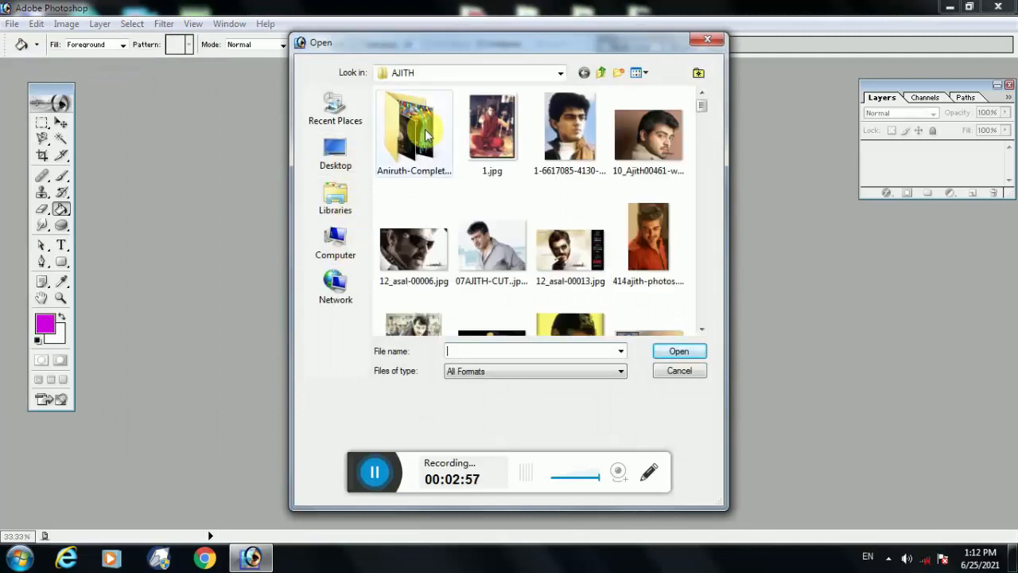
{"action": "left_click", "coordinate": [426, 133]}
{"action": "double_click", "coordinate": [426, 134]}
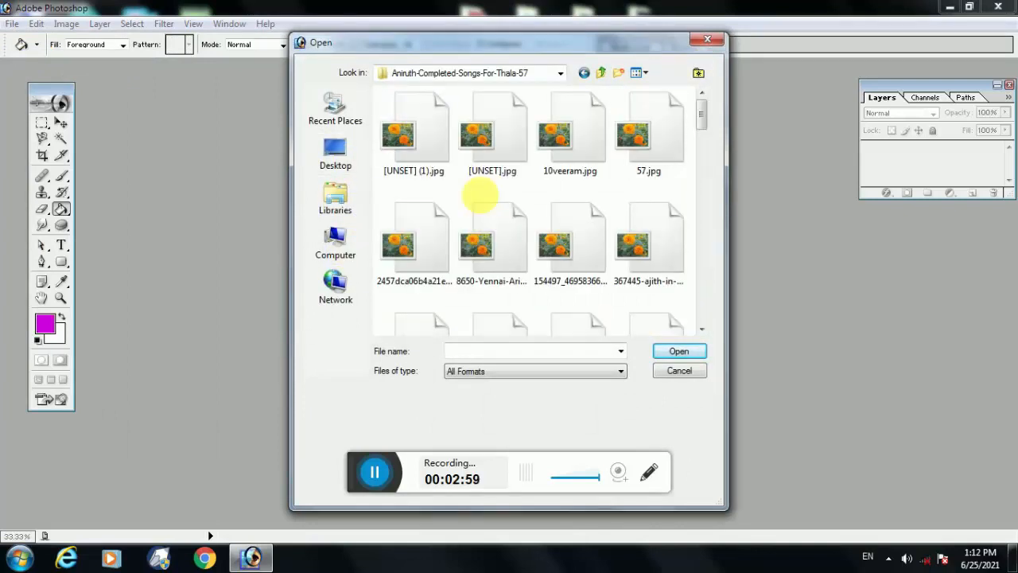
{"action": "scroll", "coordinate": [480, 200], "scroll_direction": "down", "scroll_amount": 5}
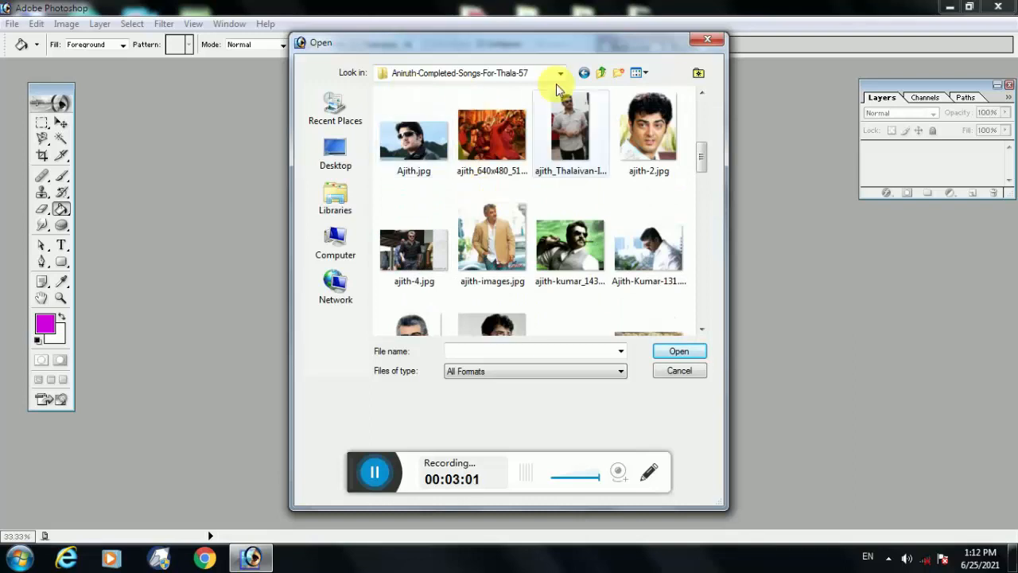
Browse to the Amazing images folder inside the Image folder on New Volume (E:)
{"action": "left_click", "coordinate": [335, 160]}
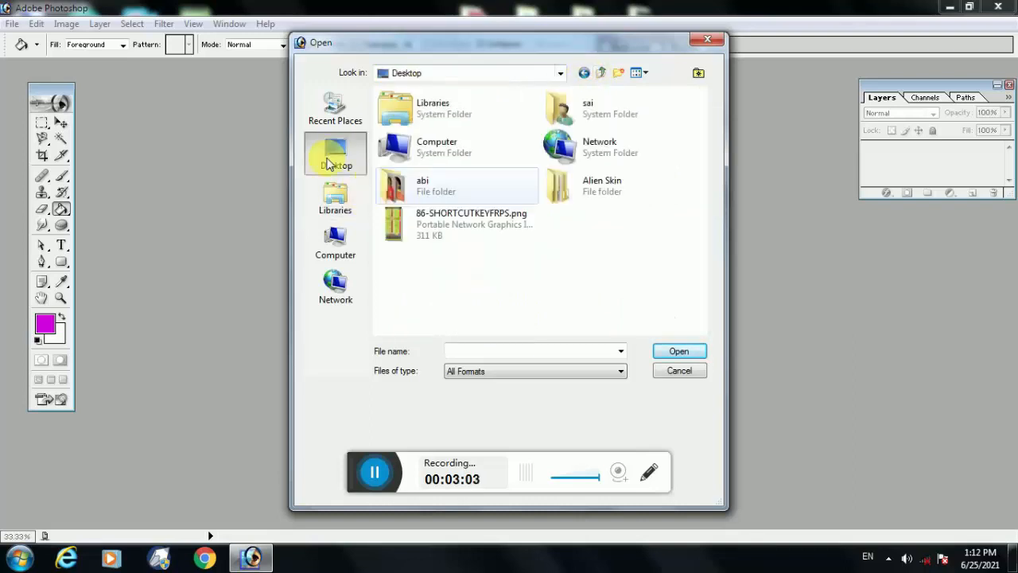
{"action": "double_click", "coordinate": [438, 181]}
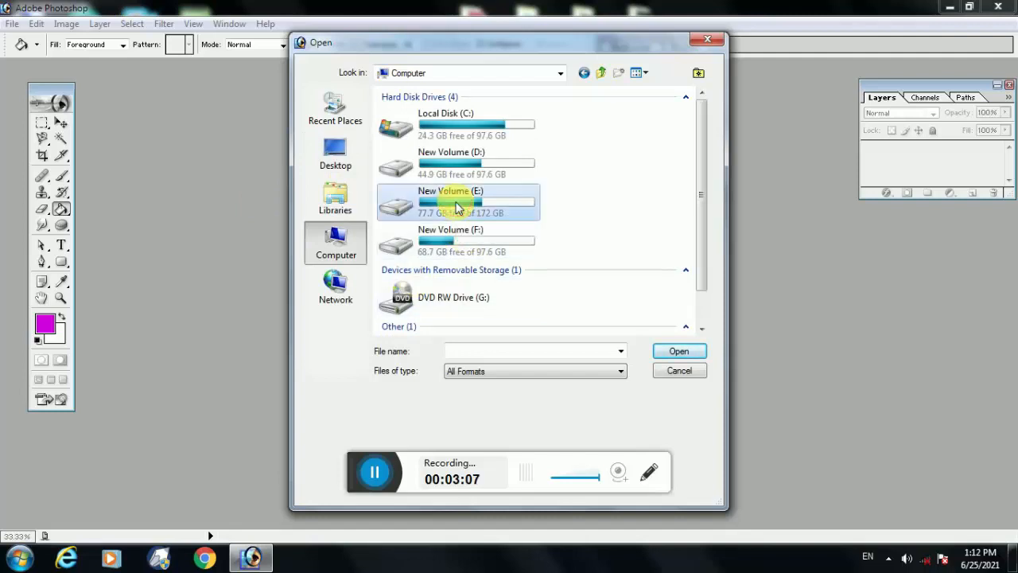
{"action": "left_click", "coordinate": [456, 205]}
{"action": "double_click", "coordinate": [456, 205]}
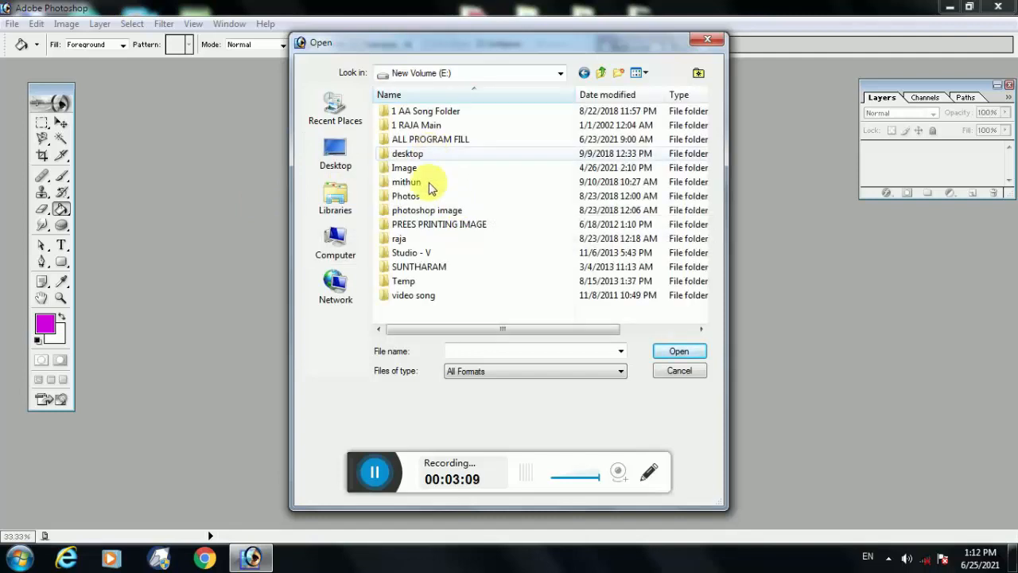
{"action": "double_click", "coordinate": [432, 174]}
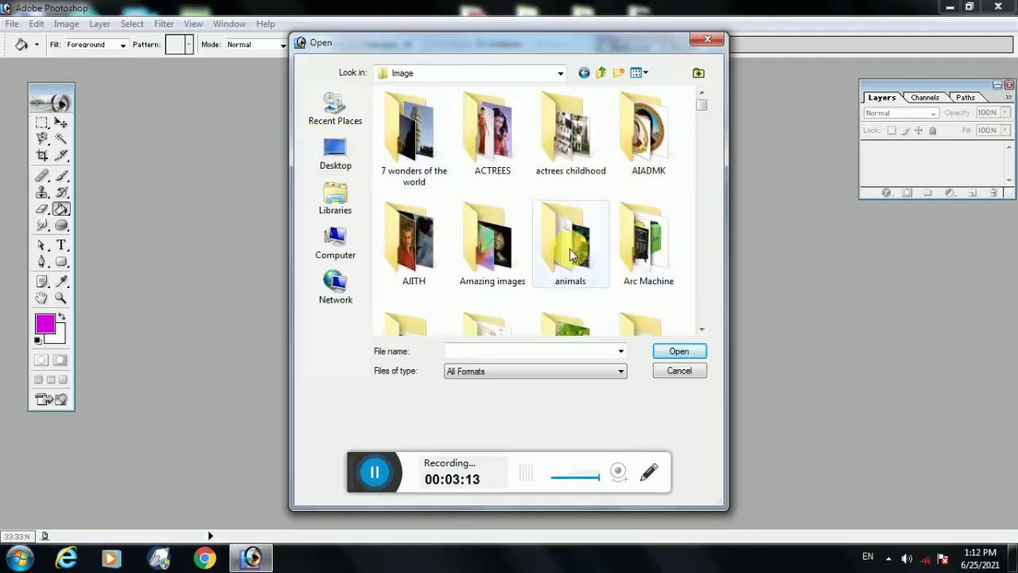
{"action": "left_click", "coordinate": [491, 252]}
{"action": "double_click", "coordinate": [491, 251]}
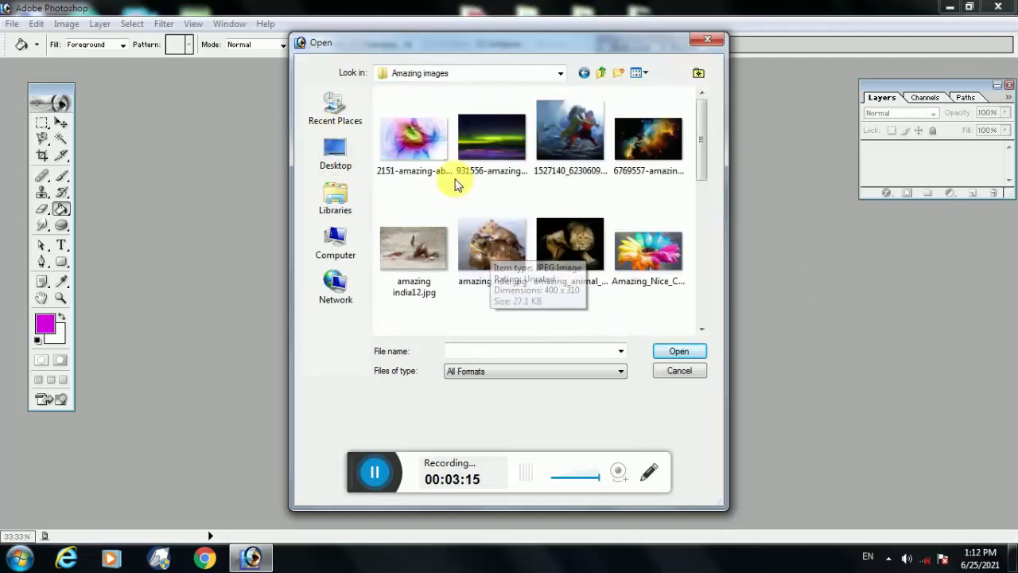
Look through the pictures in the Amazing images folder, open 6769557-amazing.jpg, and maximize its document window
{"action": "scroll", "coordinate": [455, 185], "scroll_direction": "down", "scroll_amount": 2}
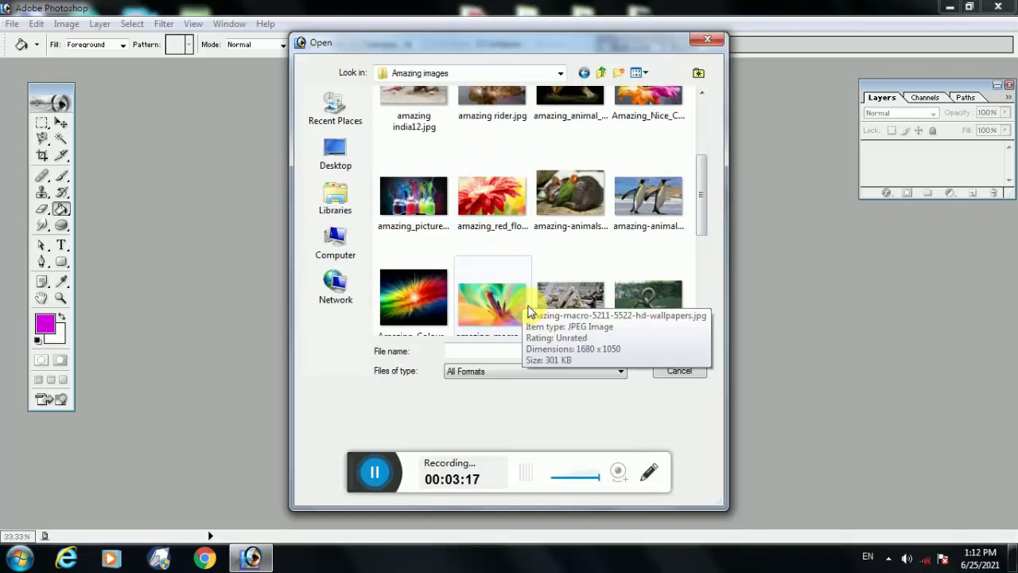
{"action": "scroll", "coordinate": [529, 312], "scroll_direction": "down", "scroll_amount": 2}
{"action": "scroll", "coordinate": [529, 312], "scroll_direction": "down", "scroll_amount": 2}
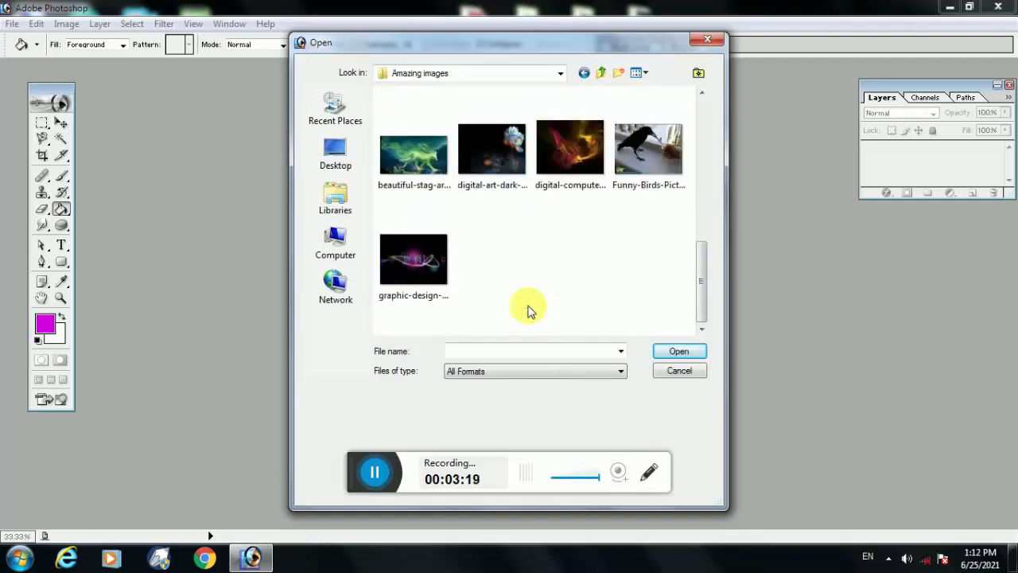
{"action": "scroll", "coordinate": [529, 312], "scroll_direction": "up", "scroll_amount": 5}
{"action": "scroll", "coordinate": [531, 311], "scroll_direction": "up", "scroll_amount": 1}
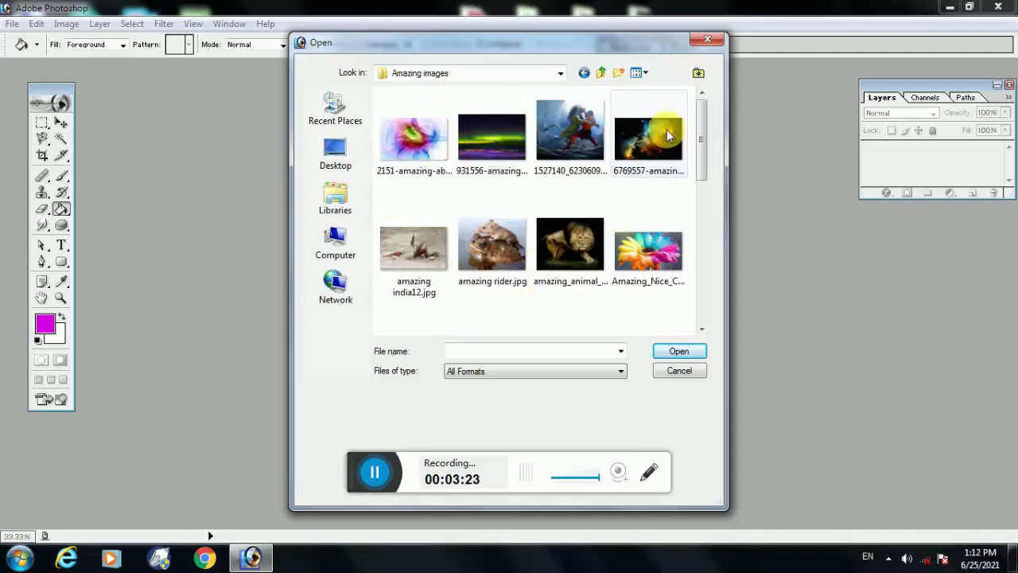
{"action": "left_click", "coordinate": [665, 176]}
{"action": "left_click", "coordinate": [679, 352]}
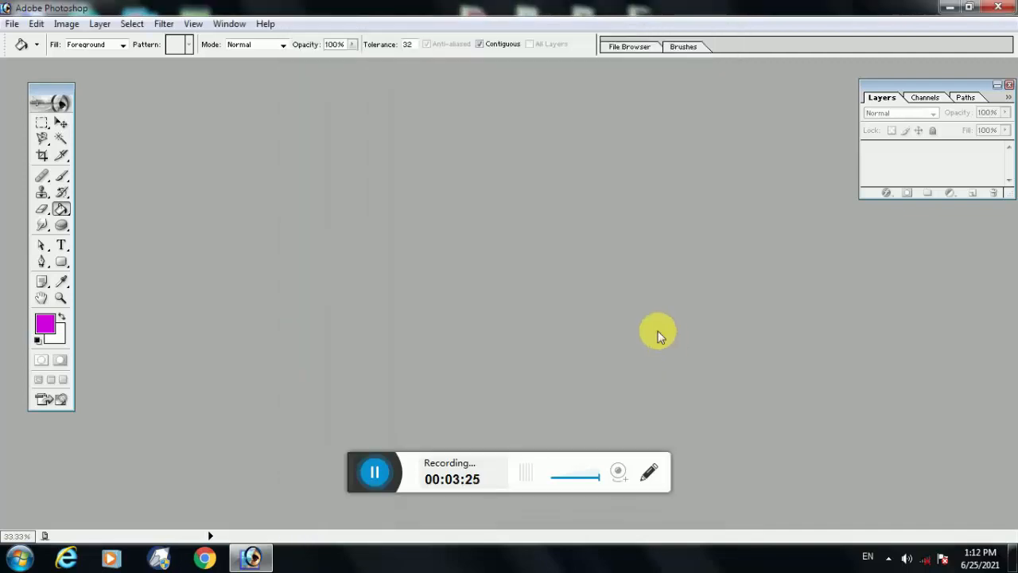
{"action": "double_click", "coordinate": [348, 80]}
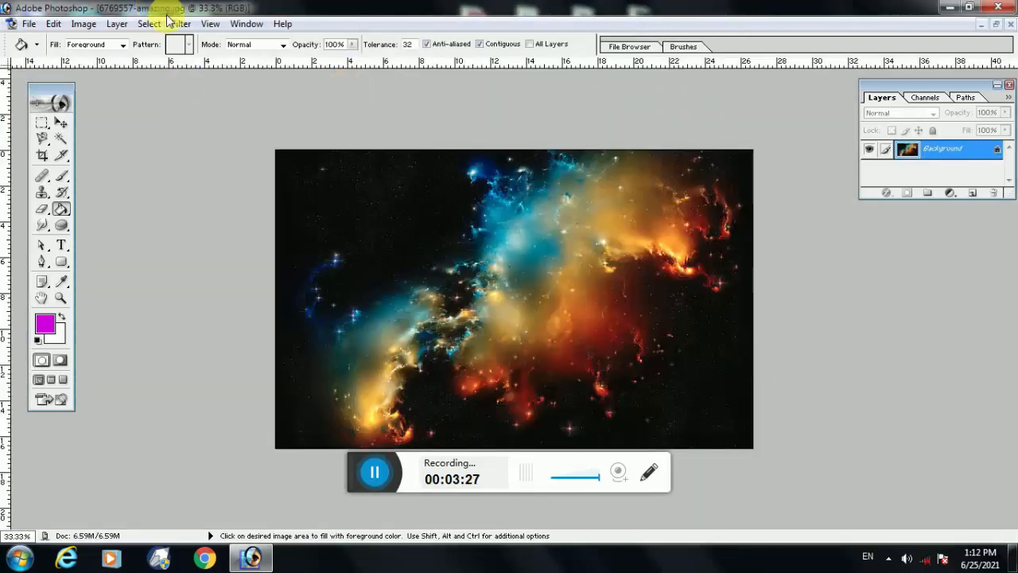
Open the Hue/Saturation adjustment for the nebula image and set the Master hue to -31, keeping the dialog open
{"action": "left_click", "coordinate": [94, 24]}
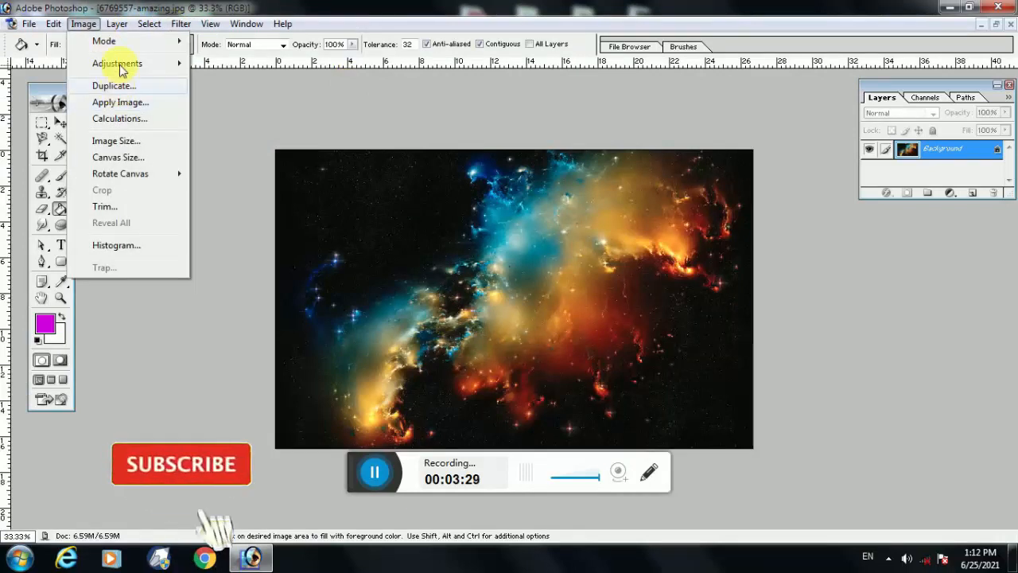
{"action": "mouse_move", "coordinate": [125, 64]}
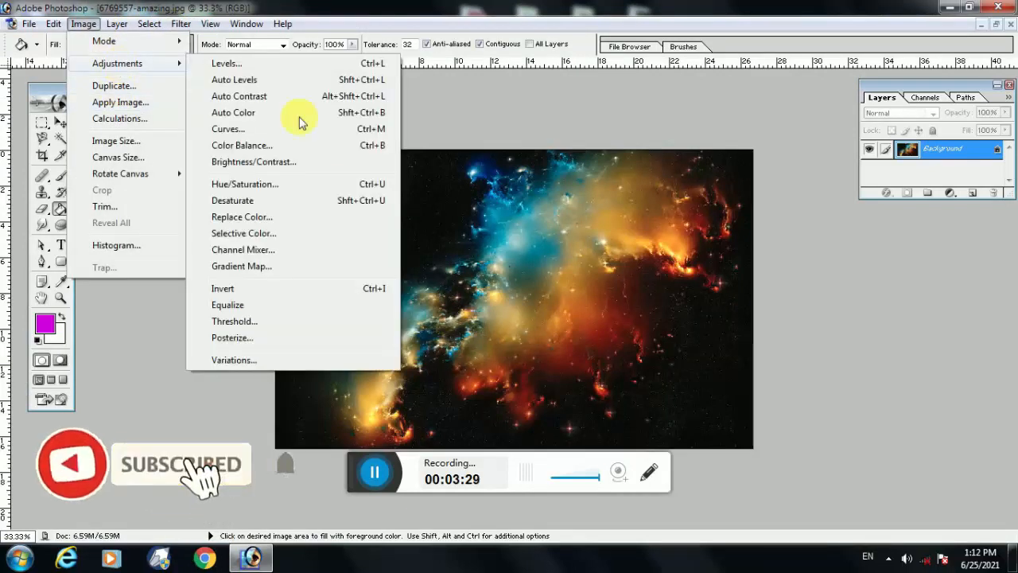
{"action": "left_click", "coordinate": [308, 184]}
{"action": "left_click_drag", "start_coordinate": [801, 243], "coordinate": [770, 250]}
{"action": "key", "text": "Return"}
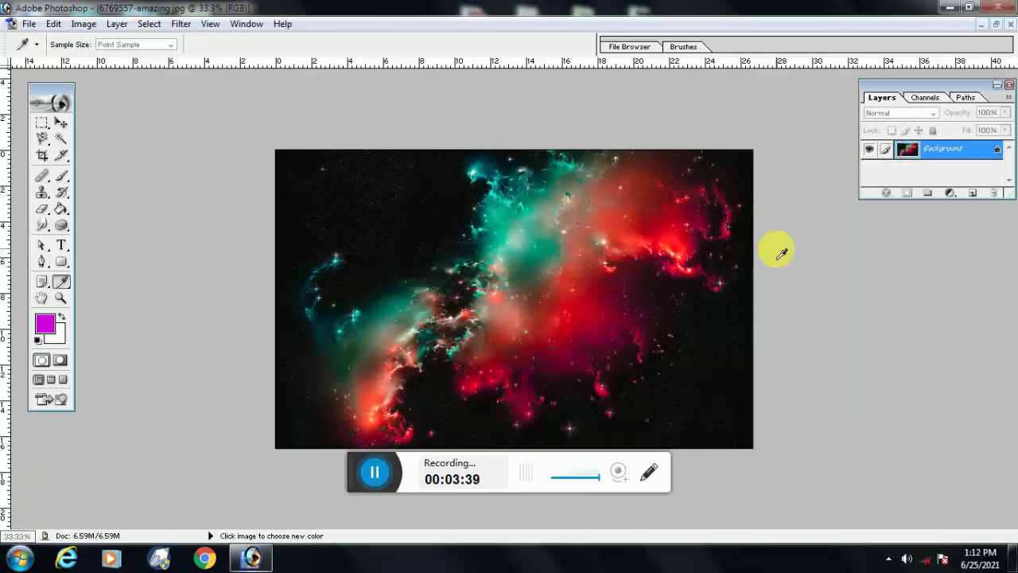
{"action": "left_click", "coordinate": [249, 561]}
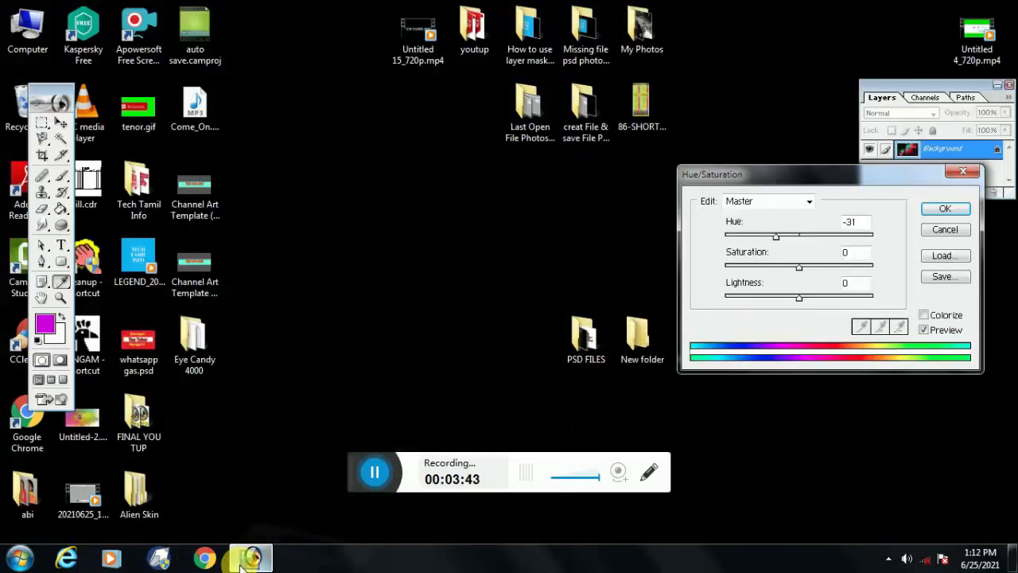
{"action": "left_click", "coordinate": [247, 561]}
Try Master hues of -87 and +97 on the nebula image, slightly lowering the saturation and returning it to 0 in between
{"action": "left_click_drag", "start_coordinate": [780, 239], "coordinate": [753, 244]}
{"action": "mouse_move", "coordinate": [802, 273]}
{"action": "left_mouse_down"}
{"action": "mouse_move", "coordinate": [888, 273]}
{"action": "mouse_move", "coordinate": [709, 279]}
{"action": "mouse_move", "coordinate": [798, 284]}
{"action": "left_mouse_up"}
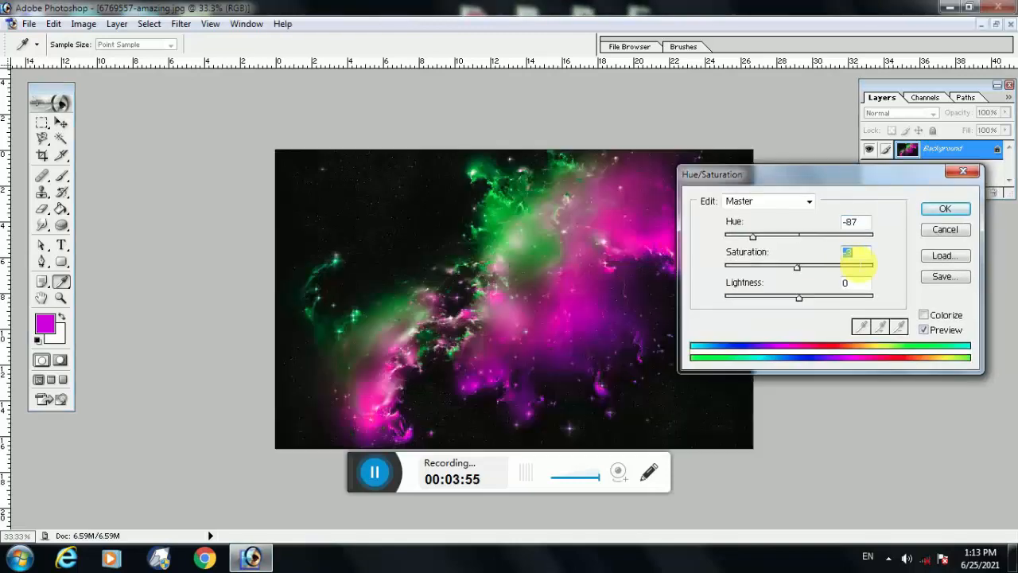
{"action": "type", "text": "0"}
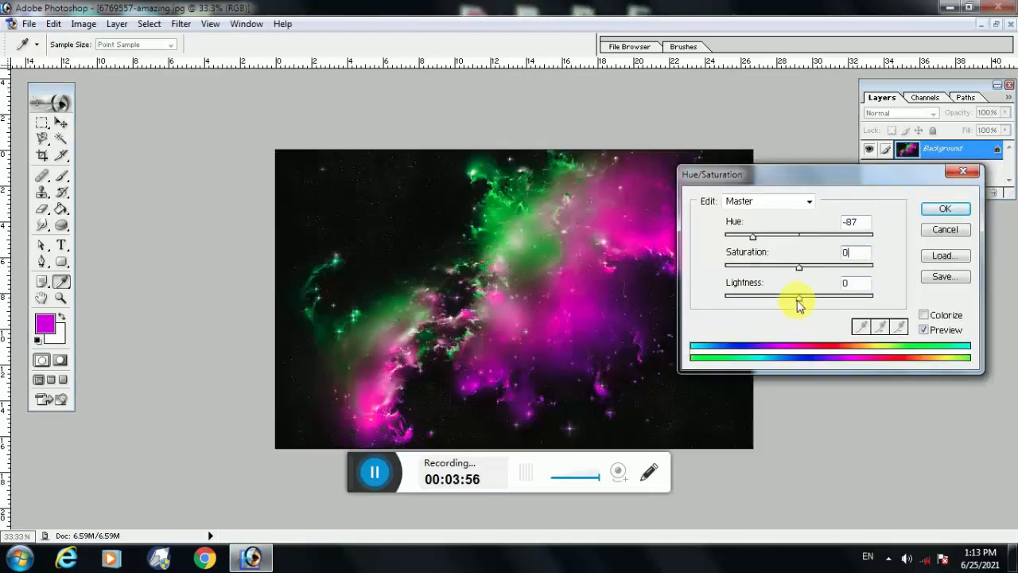
{"action": "mouse_move", "coordinate": [800, 299]}
{"action": "left_mouse_down"}
{"action": "mouse_move", "coordinate": [832, 298]}
{"action": "mouse_move", "coordinate": [741, 311]}
{"action": "mouse_move", "coordinate": [800, 317]}
{"action": "left_mouse_up"}
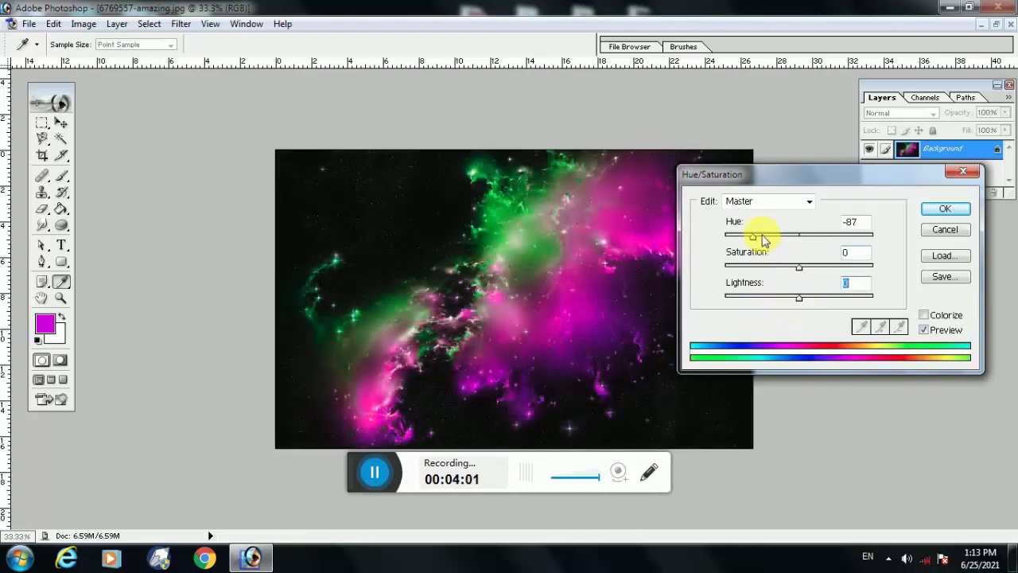
{"action": "left_click_drag", "start_coordinate": [750, 243], "coordinate": [850, 248]}
Switch the Hue/Saturation adjustment to the Greens range and set its hue to +3
{"action": "left_click", "coordinate": [750, 204]}
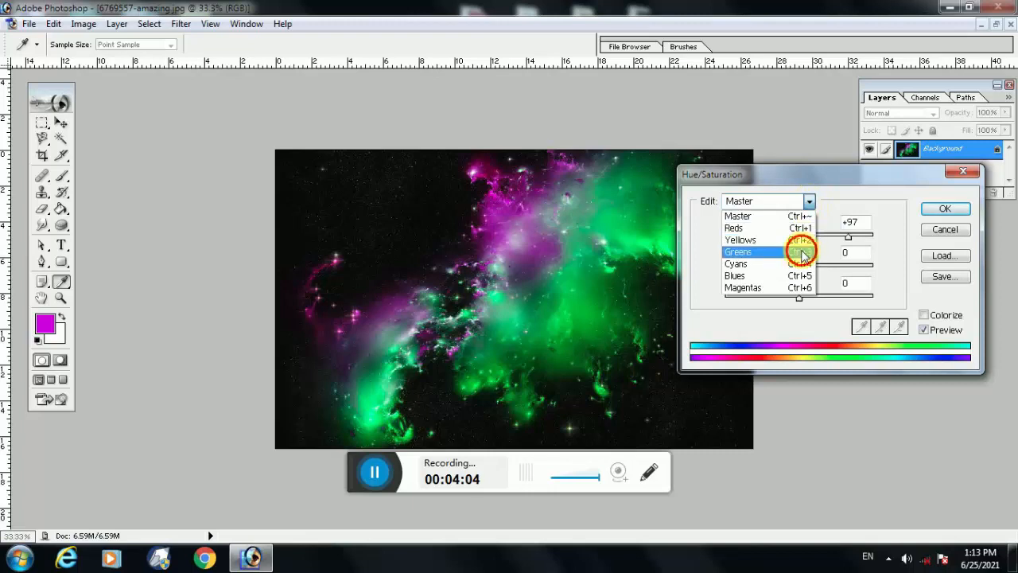
{"action": "left_click", "coordinate": [795, 254]}
{"action": "mouse_move", "coordinate": [797, 235]}
{"action": "left_mouse_down"}
{"action": "mouse_move", "coordinate": [763, 242]}
{"action": "mouse_move", "coordinate": [861, 243]}
{"action": "mouse_move", "coordinate": [784, 246]}
{"action": "mouse_move", "coordinate": [841, 250]}
{"action": "mouse_move", "coordinate": [793, 246]}
{"action": "mouse_move", "coordinate": [803, 250]}
{"action": "left_mouse_up"}
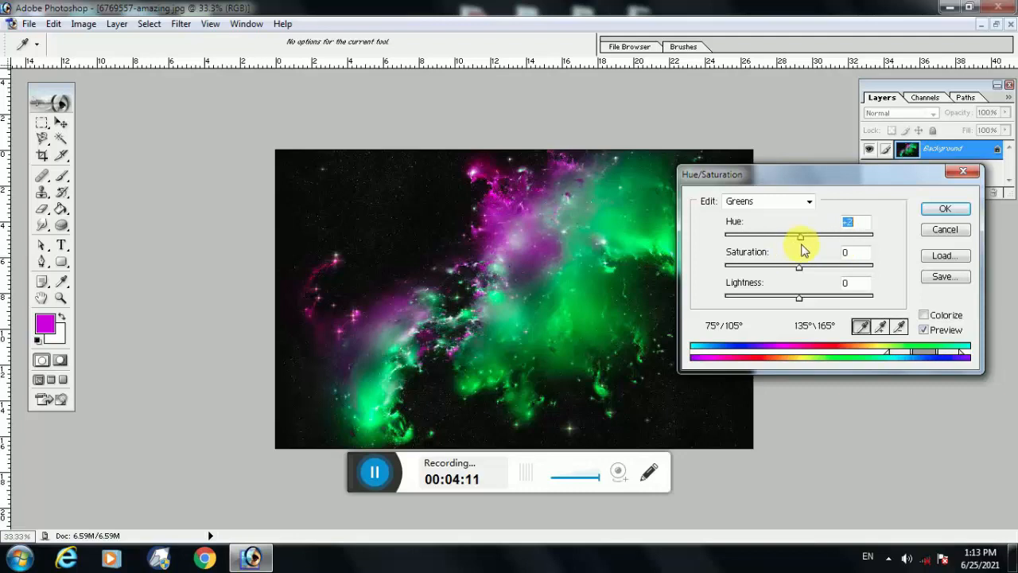
Return the adjustment to the Master range and set the overall hue to -36
{"action": "left_click", "coordinate": [792, 201]}
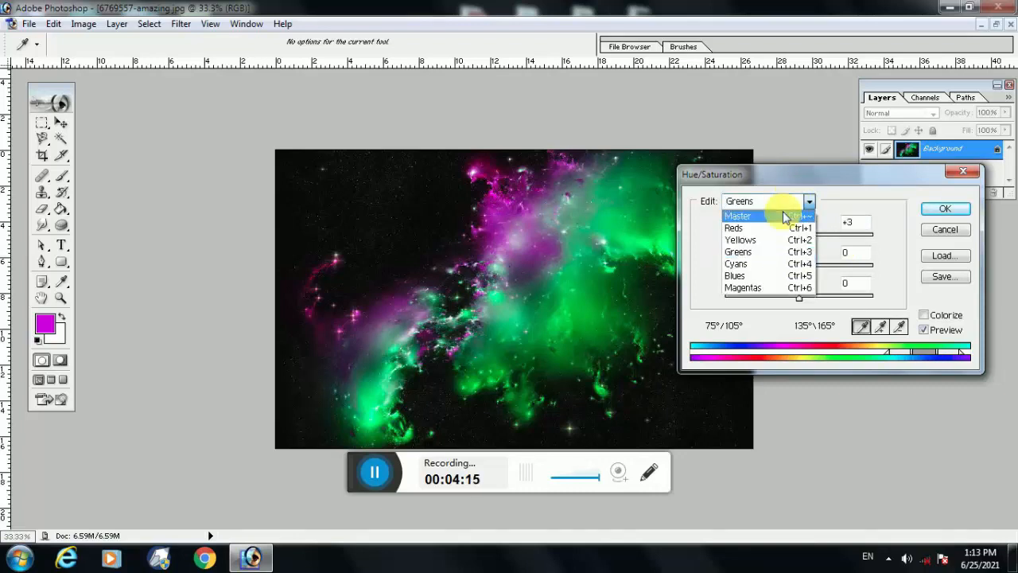
{"action": "left_click", "coordinate": [736, 216]}
{"action": "left_click_drag", "start_coordinate": [849, 246], "coordinate": [773, 250]}
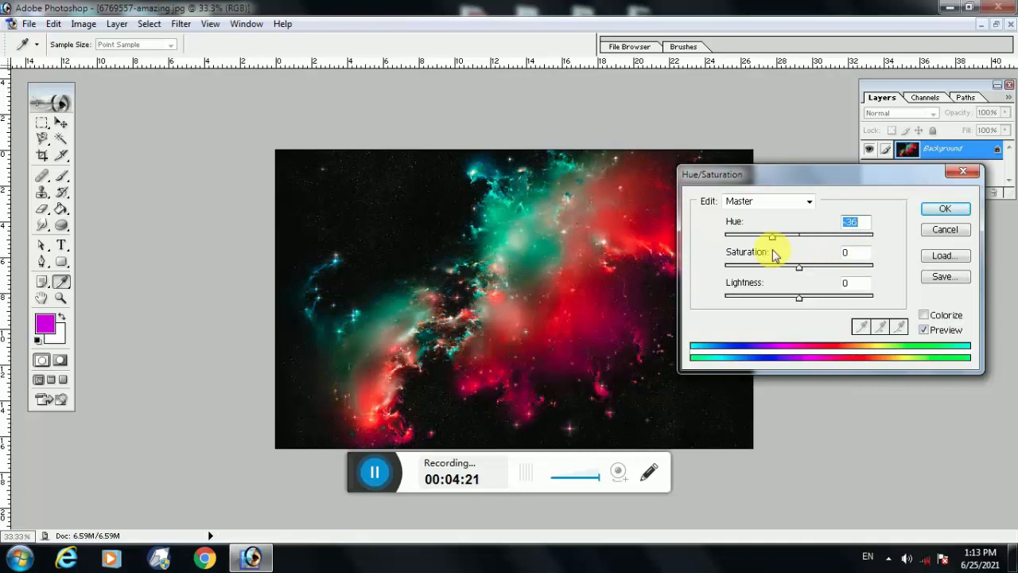